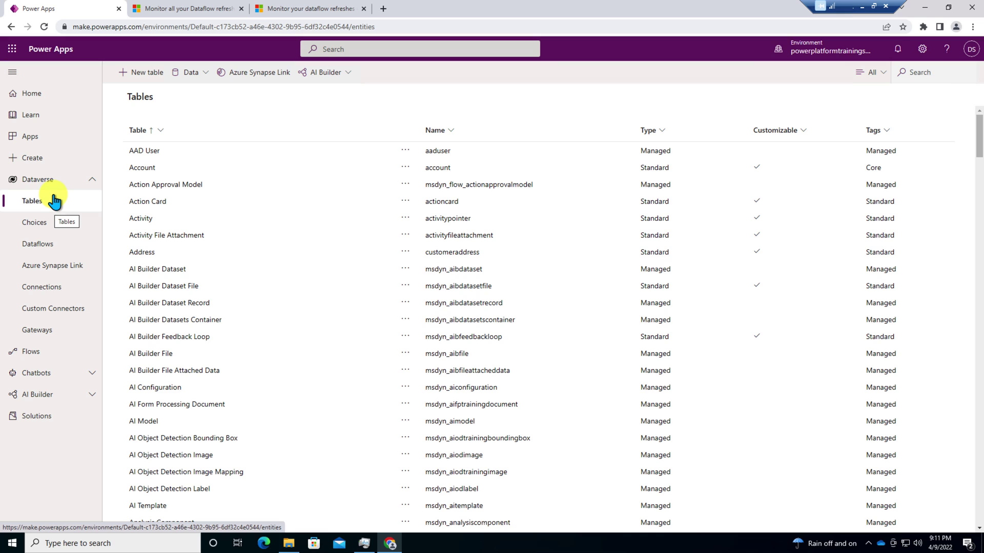
Filter the tables to Managed, search 'refre', then return to the dataflow refresh monitoring docs
left_click(877, 72)
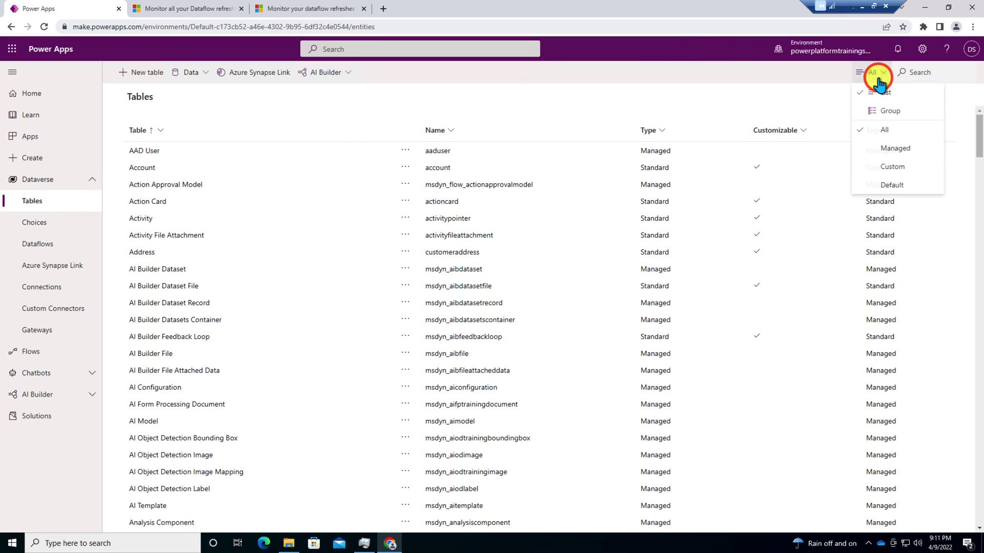
left_click(892, 150)
left_click(929, 74)
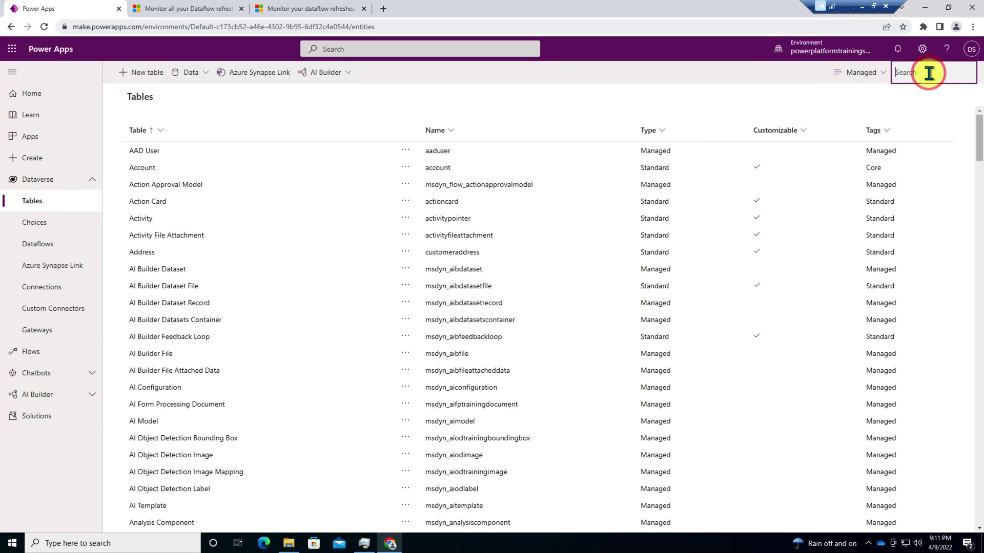
type("refre")
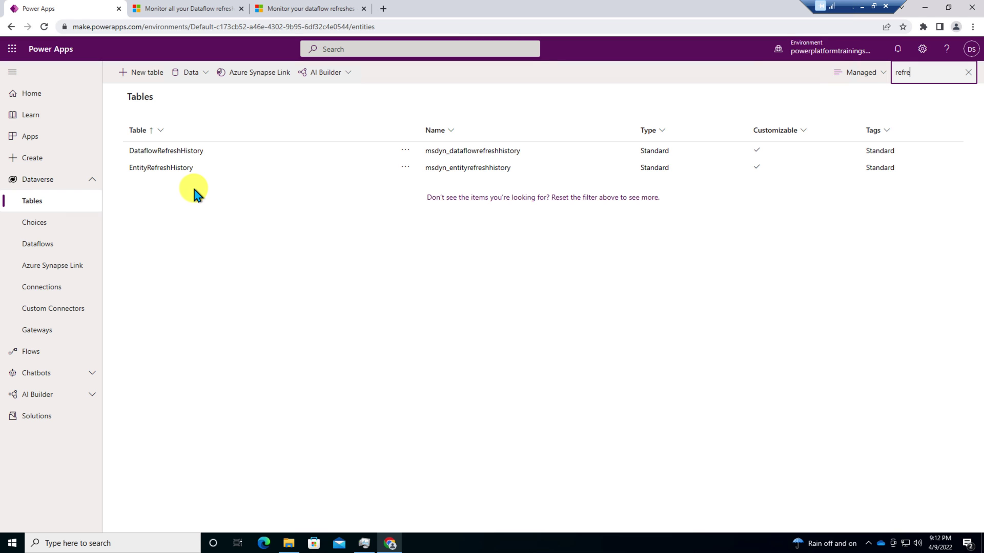
left_click(310, 11)
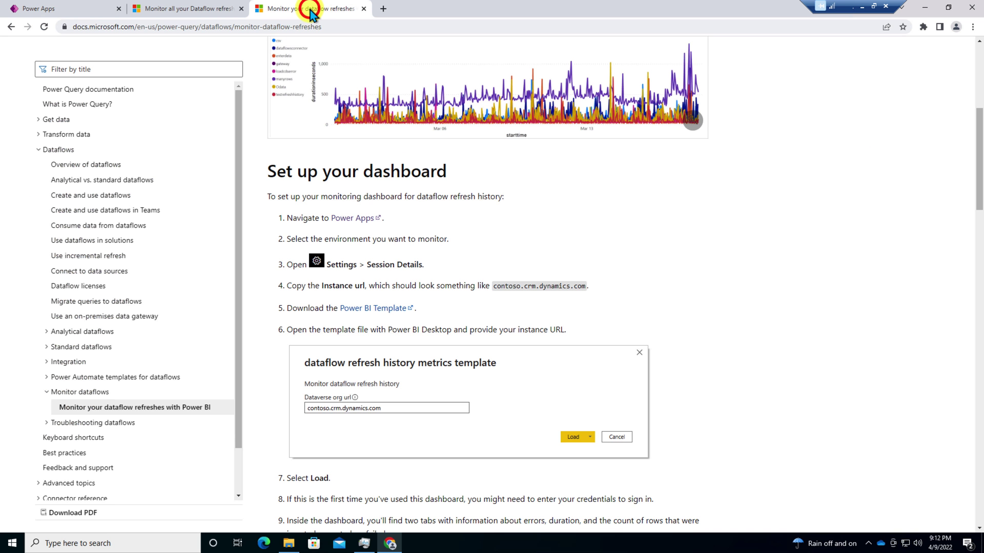
Download the dataflow refresh history Power BI template (.pbit) and open it in Power BI Desktop
left_click(376, 310)
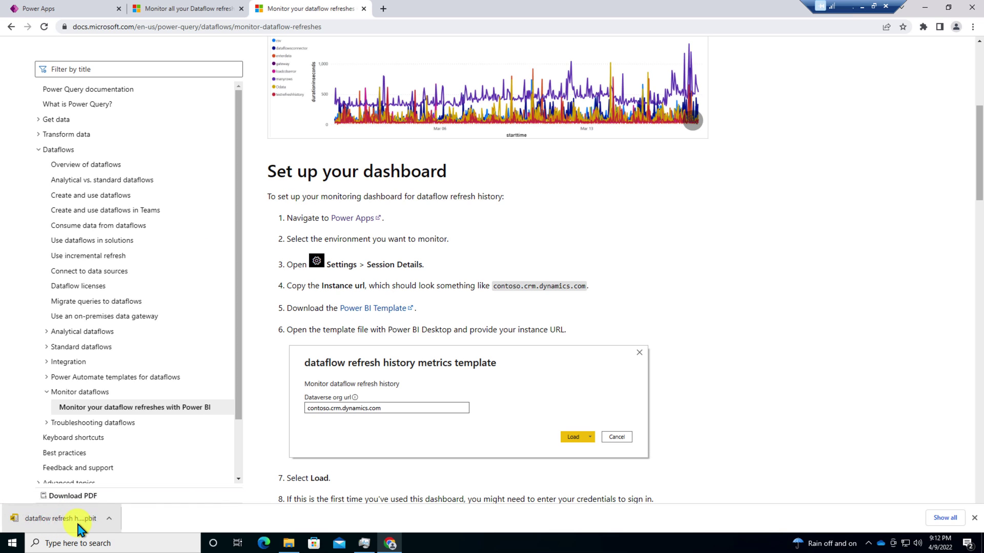
left_click(79, 528)
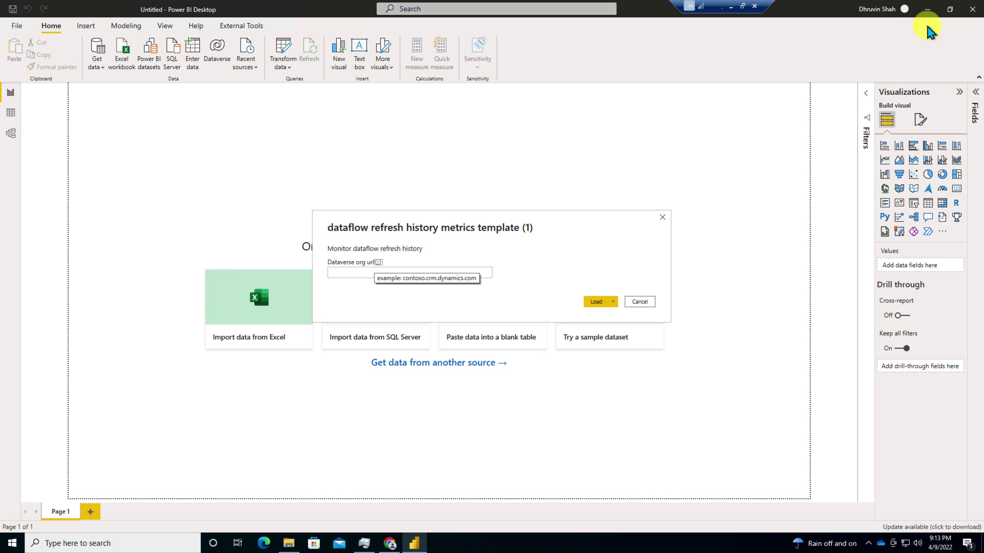
Place the cursor in the template's empty Dataverse org url field
left_click(359, 281)
left_click(358, 276)
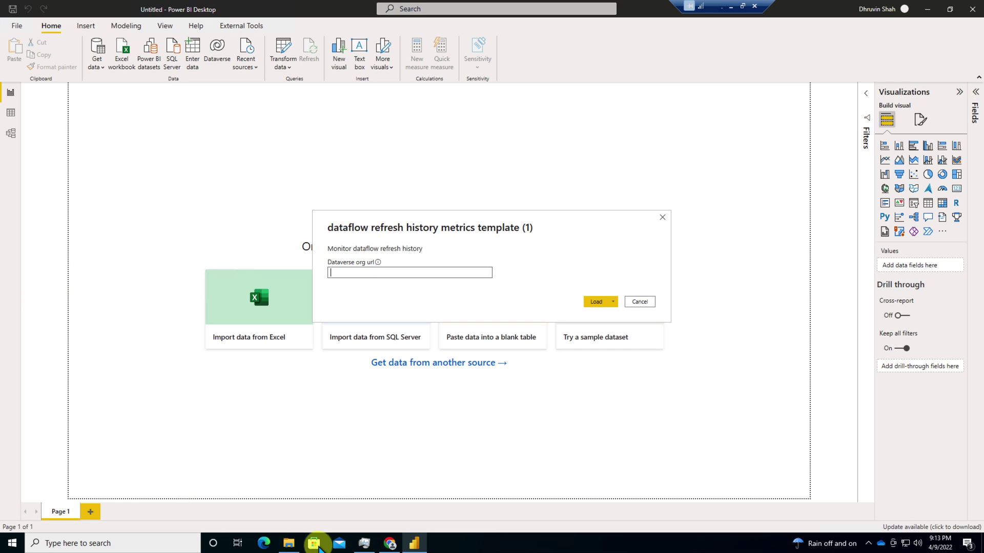
Copy the powerplatformtrainings environment URL from the Power Platform admin center's Environments page
left_click(391, 544)
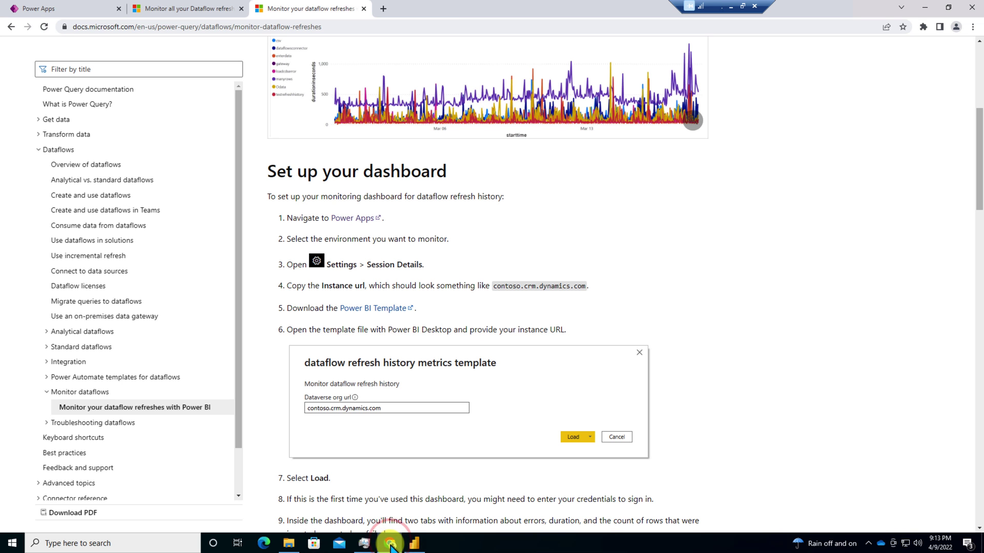
left_click(58, 14)
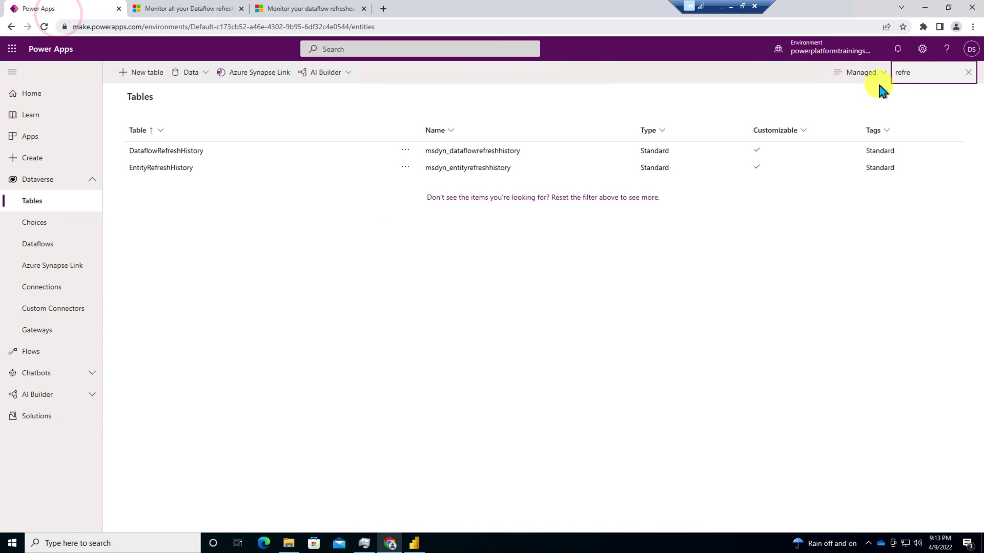
left_click(920, 54)
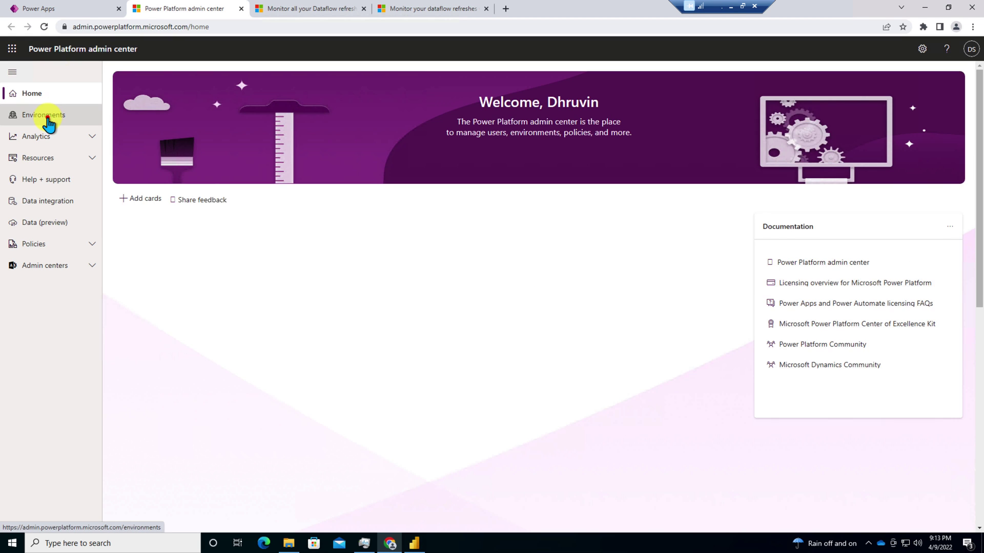
left_click(46, 121)
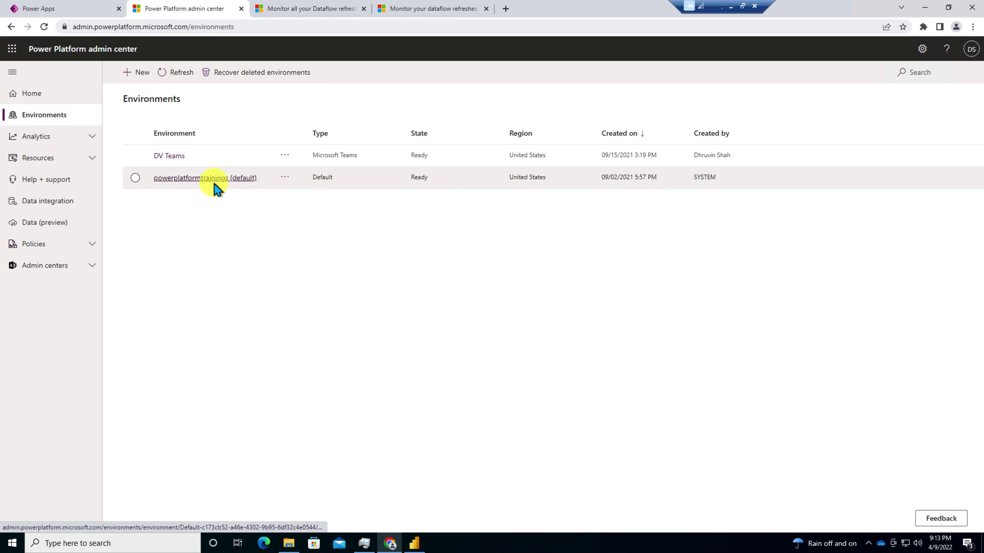
left_click(214, 179)
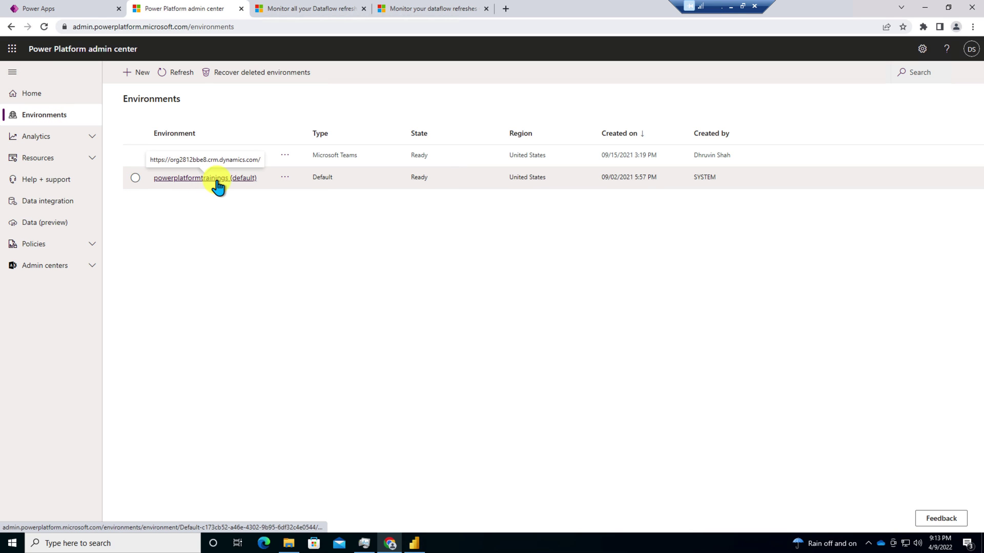
left_click(216, 181)
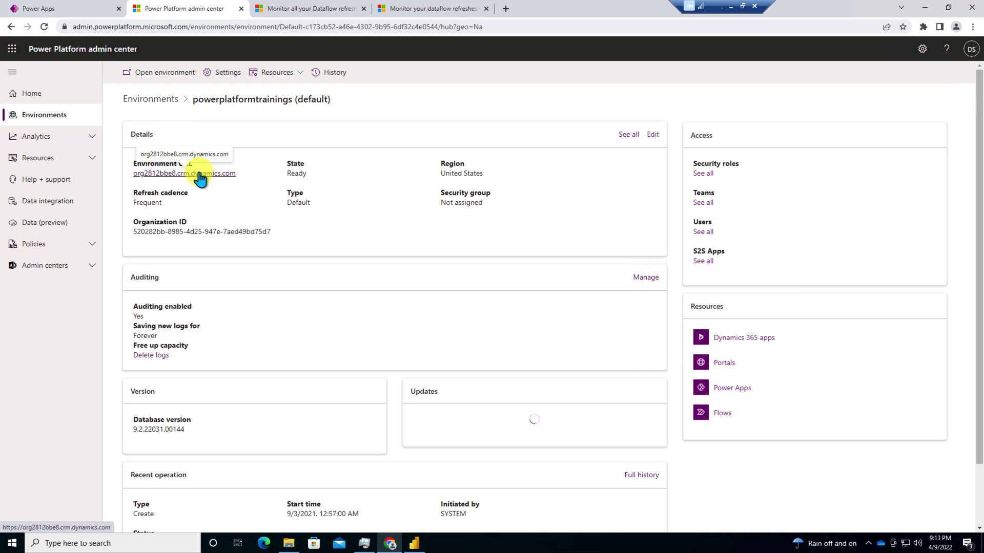
left_click_drag(236, 174, 132, 173)
key("ctrl+c")
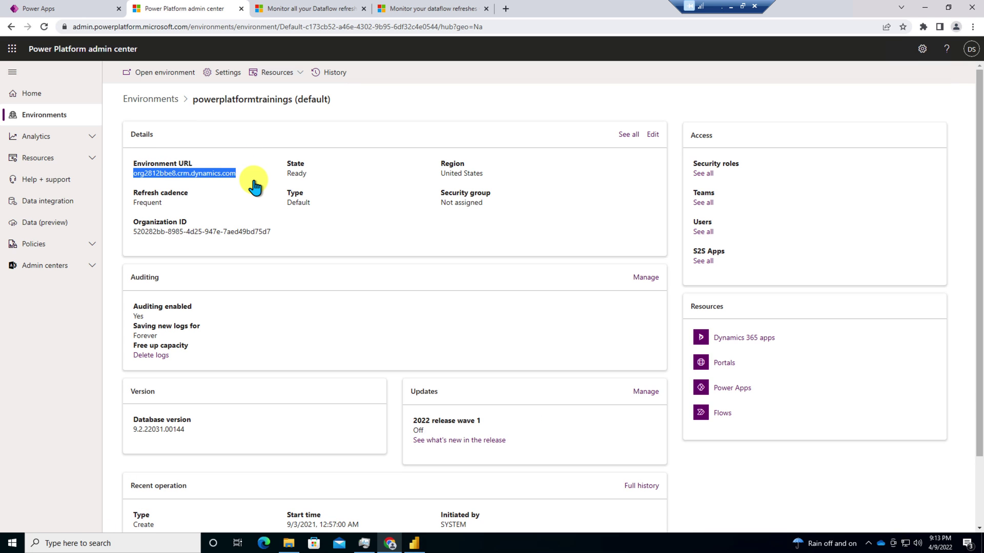
left_click(414, 543)
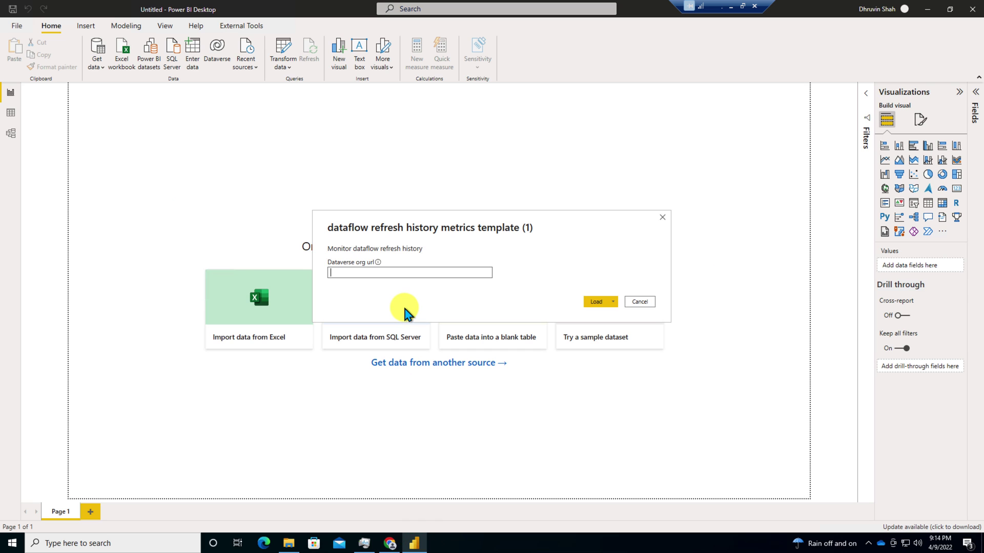
Paste the environment URL as the Dataverse org url and load the template
key("ctrl+v")
left_click(595, 302)
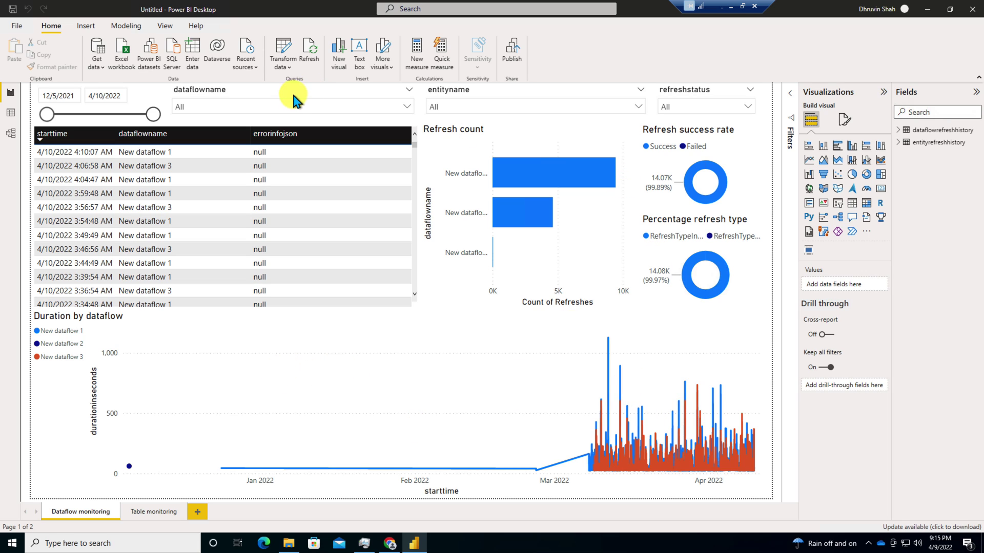
left_click(466, 108)
left_click(466, 108)
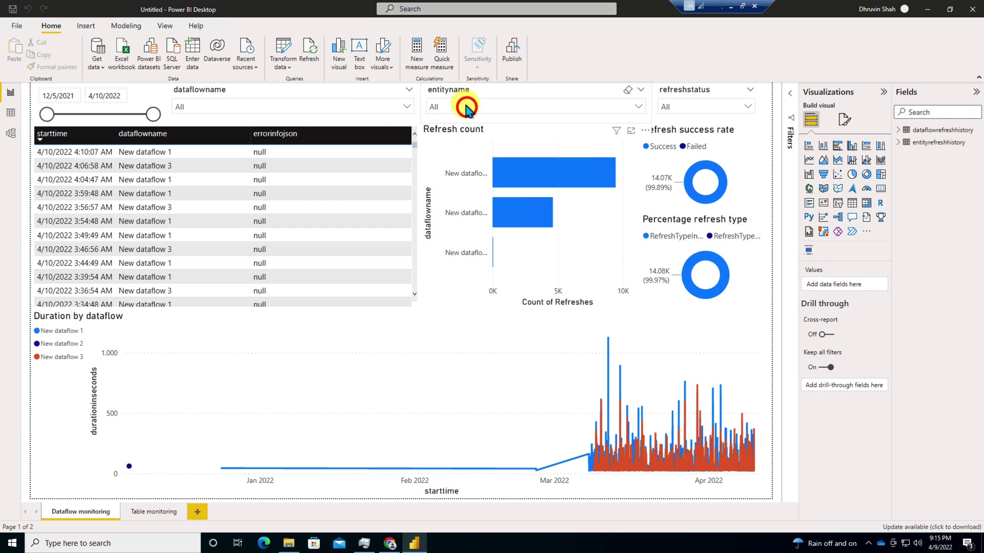
left_click(156, 513)
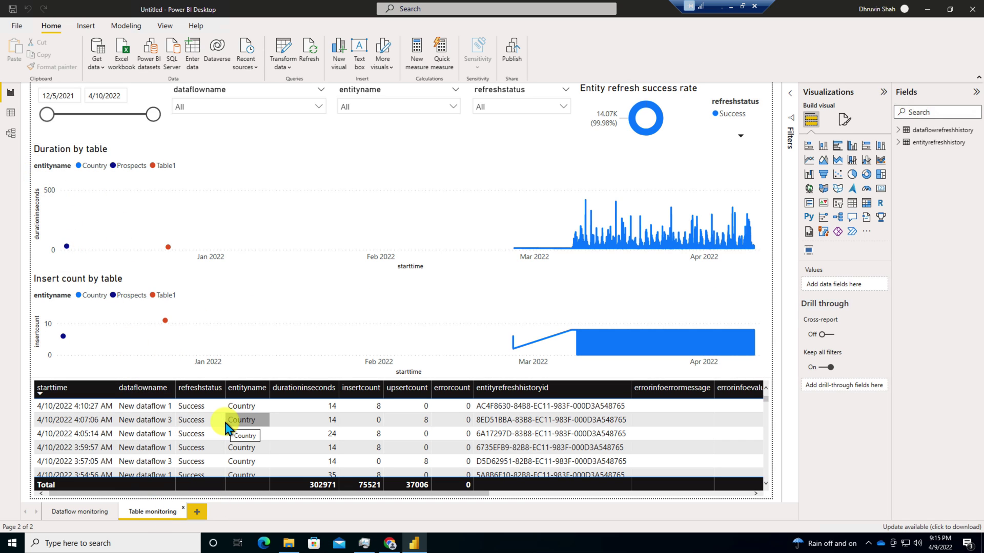
left_click(94, 519)
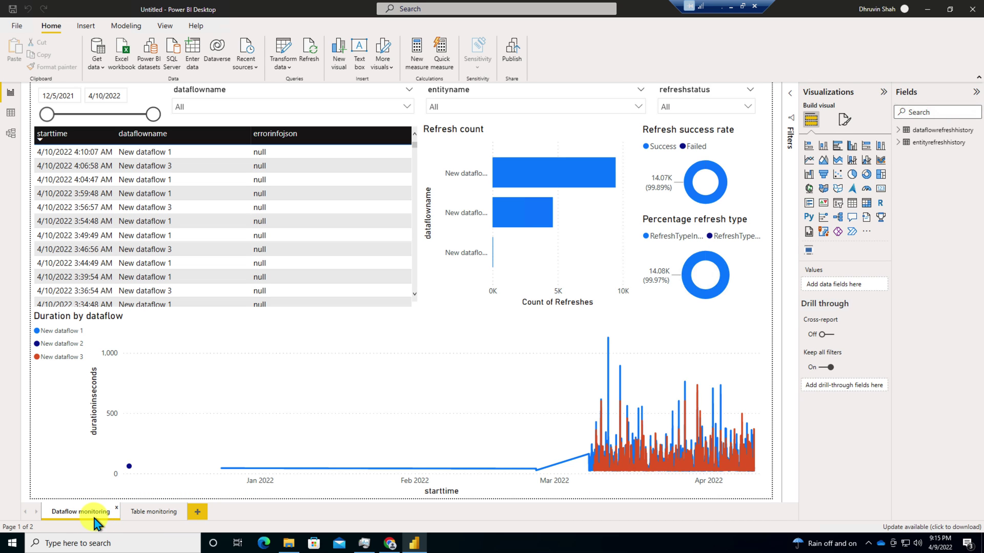
Save the report as PBI-DataflowRefresh, replacing the existing file
key("ctrl+s")
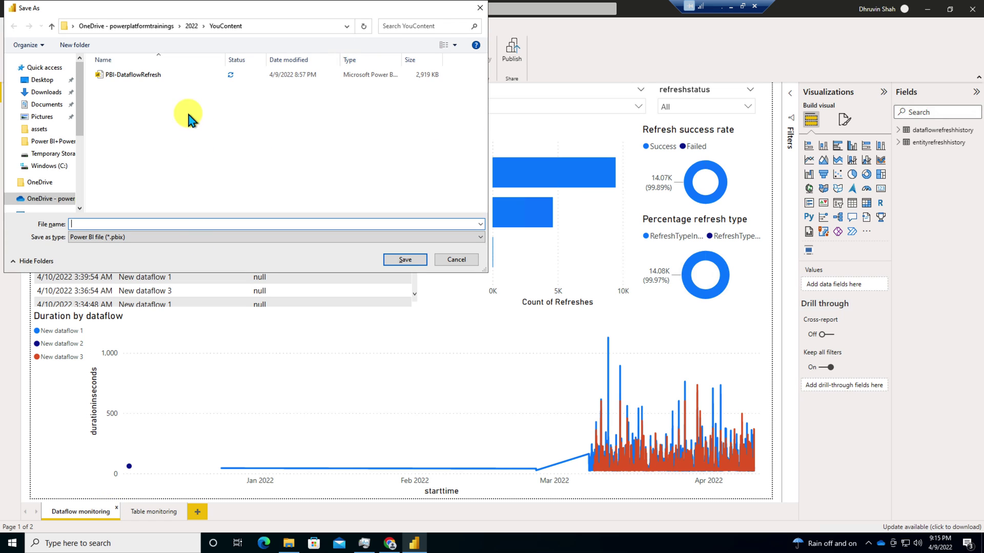
left_click(143, 76)
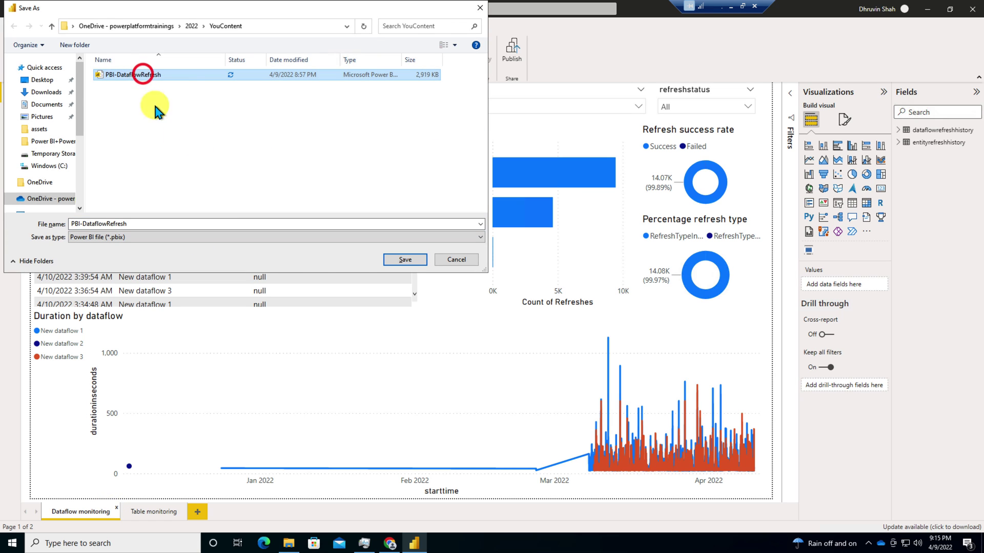
left_click(407, 259)
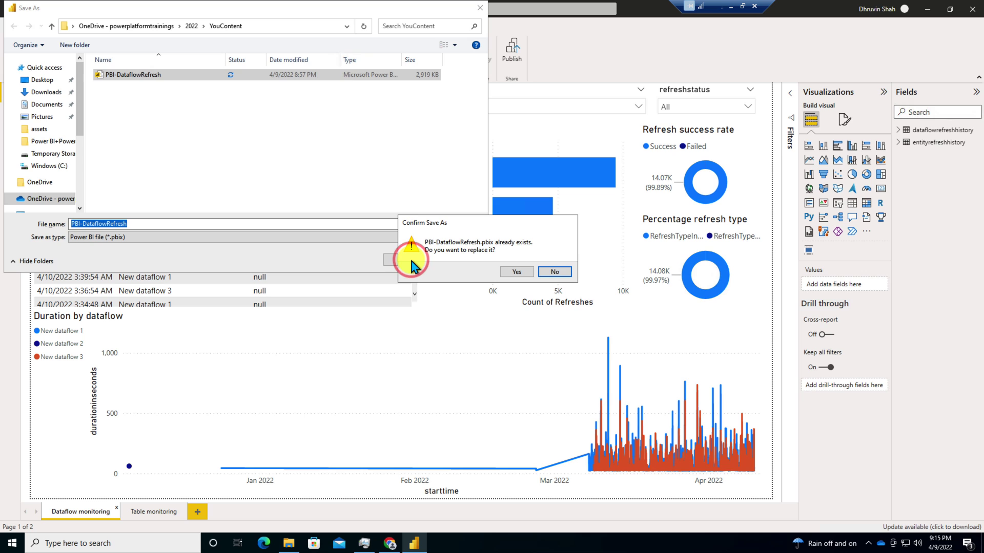
left_click(514, 271)
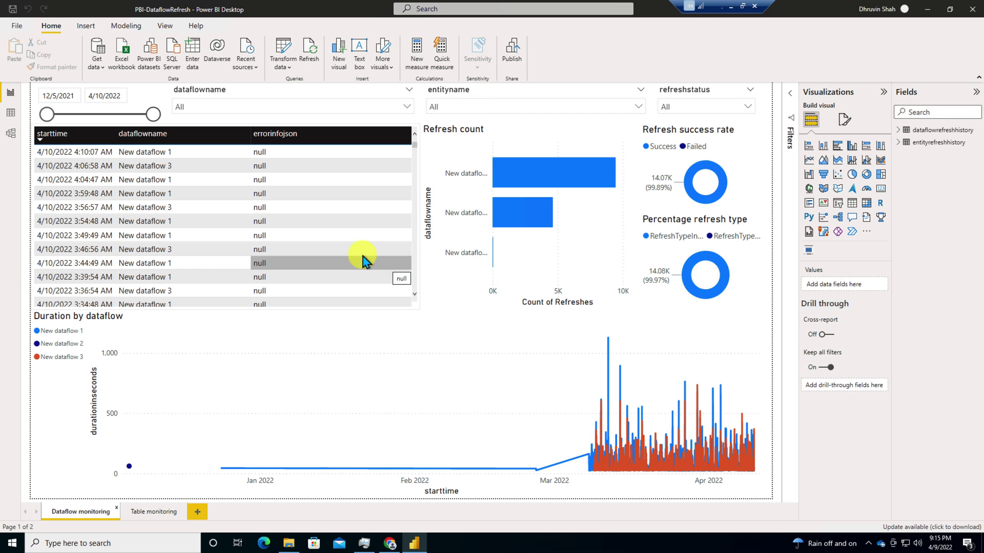
Publish the report to My workspace in the Power BI service
left_click(507, 56)
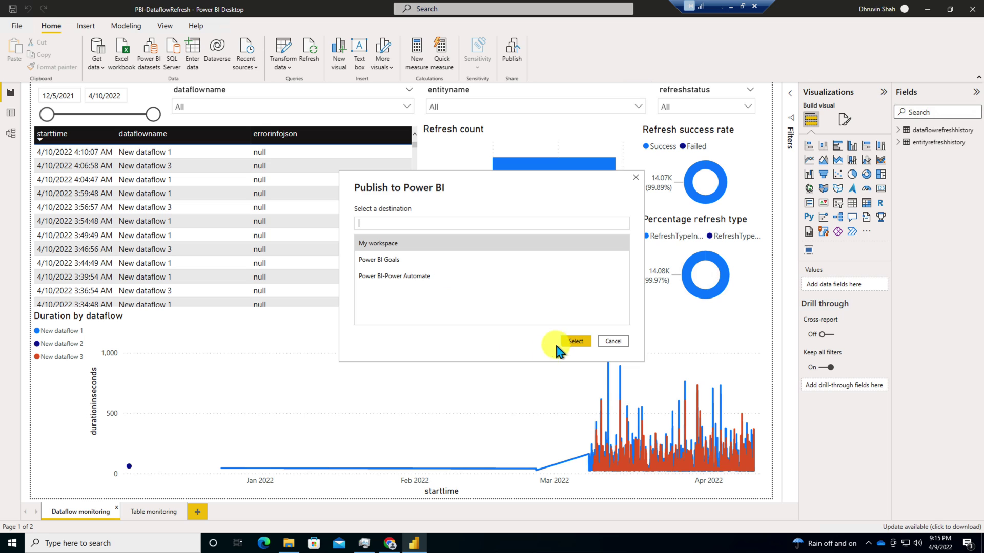
left_click(570, 342)
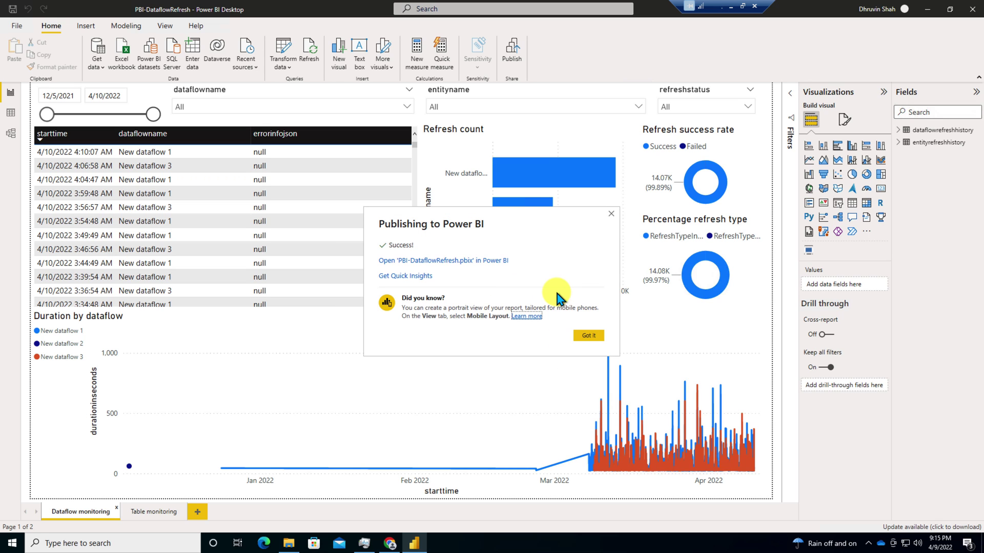
left_click(587, 337)
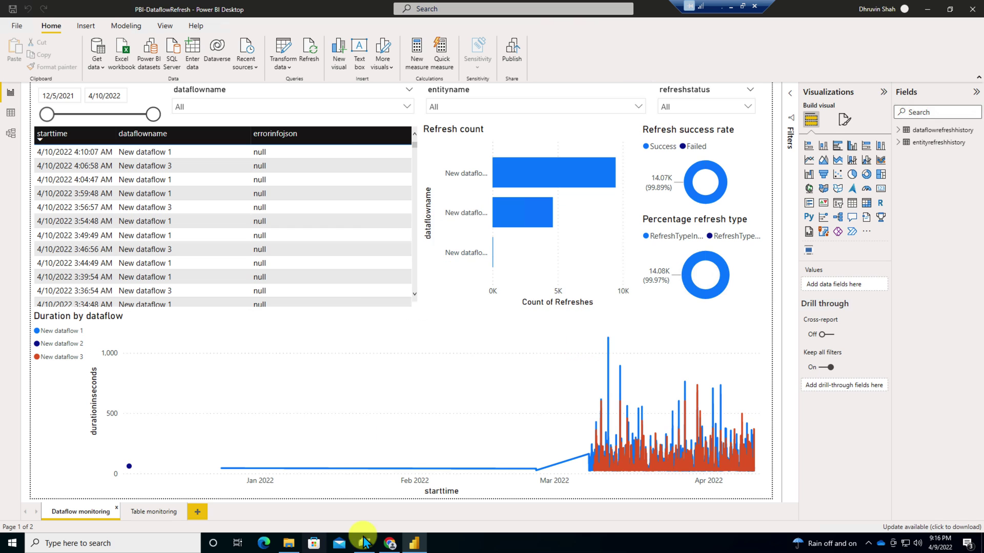
Go to app.powerbi.com and open the PBI-DataflowRefresh report from My workspace
left_click(390, 544)
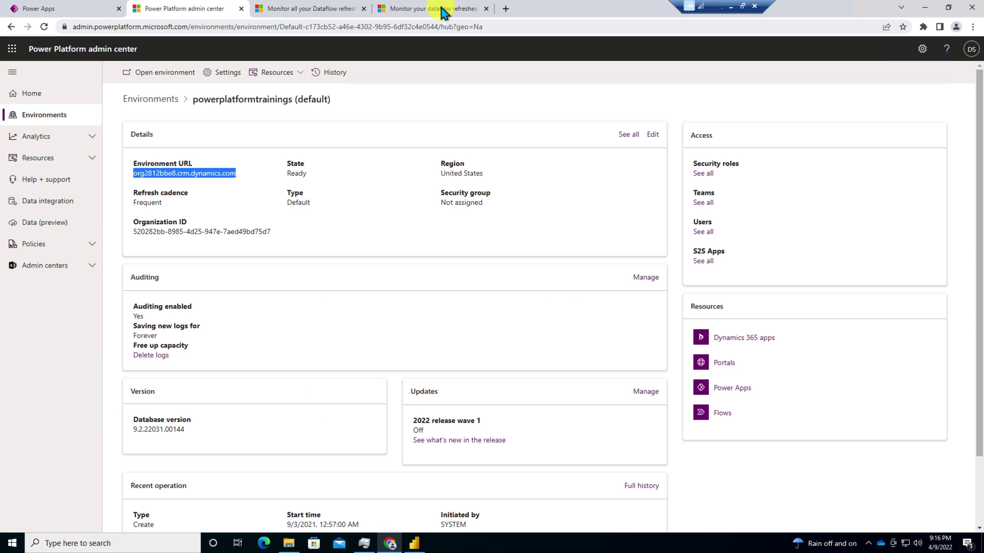
left_click(504, 9)
type("app.powerbi.com/home")
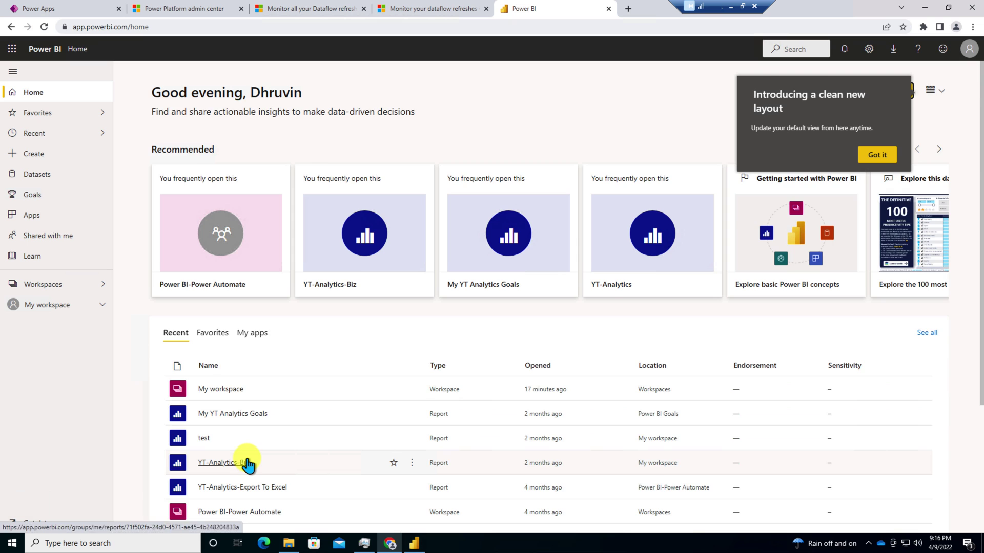
scroll(245, 455, "down", 3)
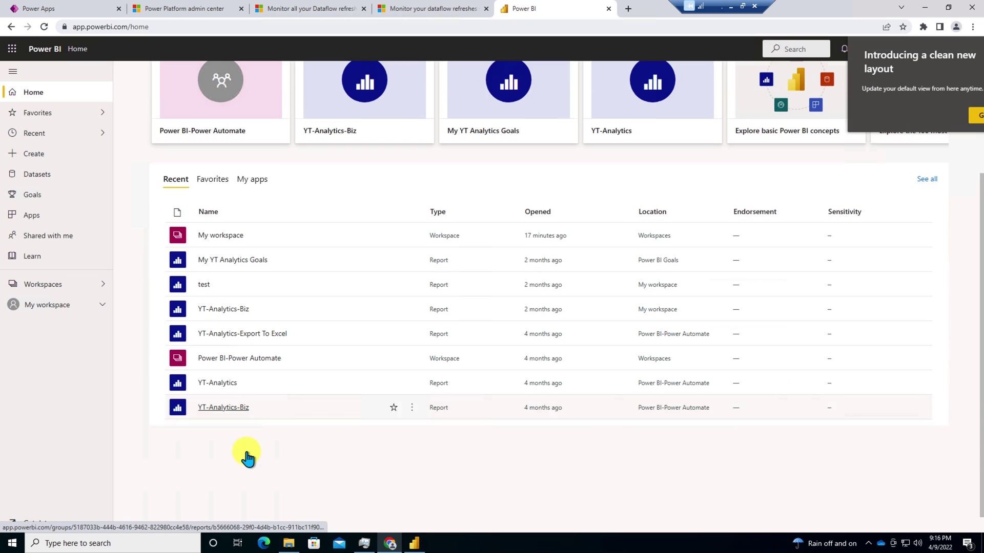
left_click(97, 282)
left_click(175, 80)
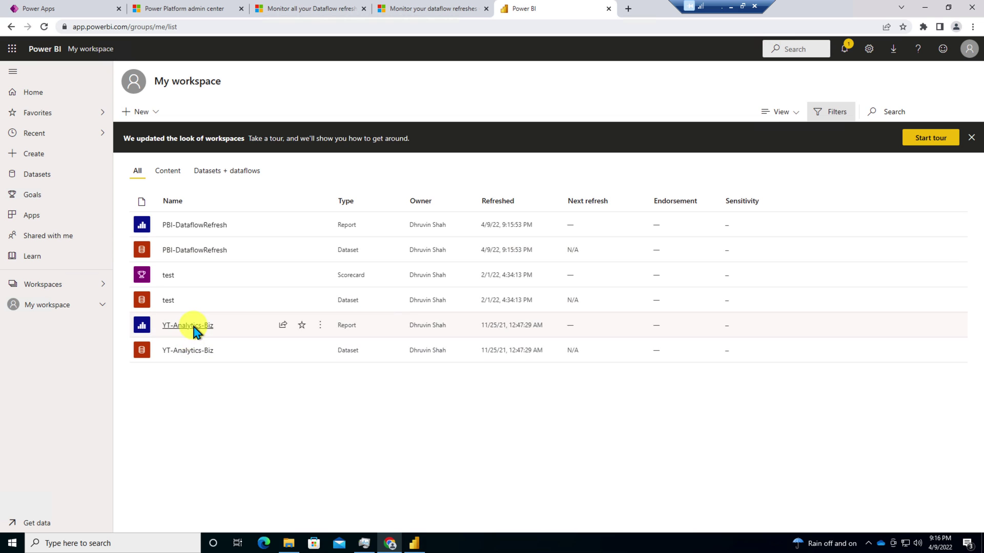
left_click(197, 227)
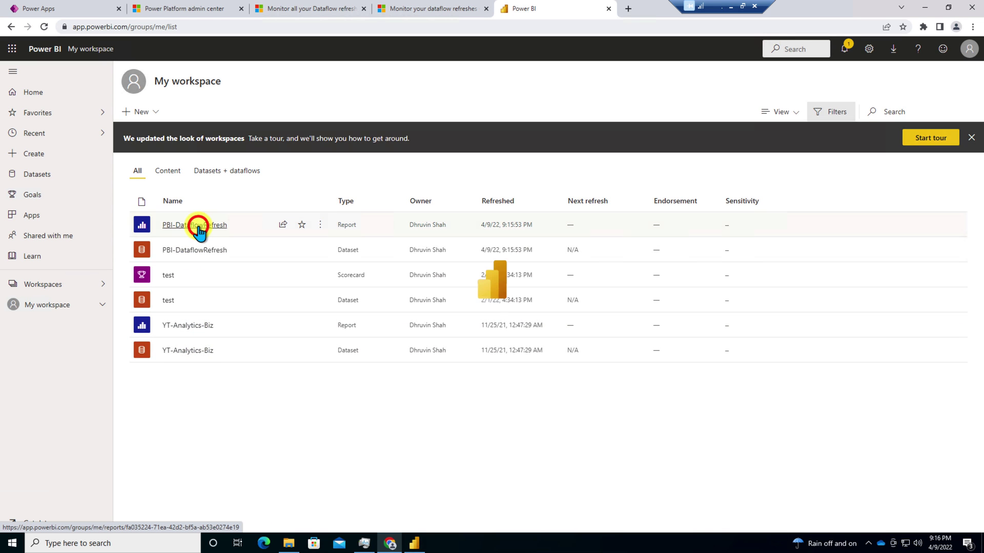
Expand My workspace in the navigation and show the PBI-DataflowRefresh dataset's actions
left_click(105, 308)
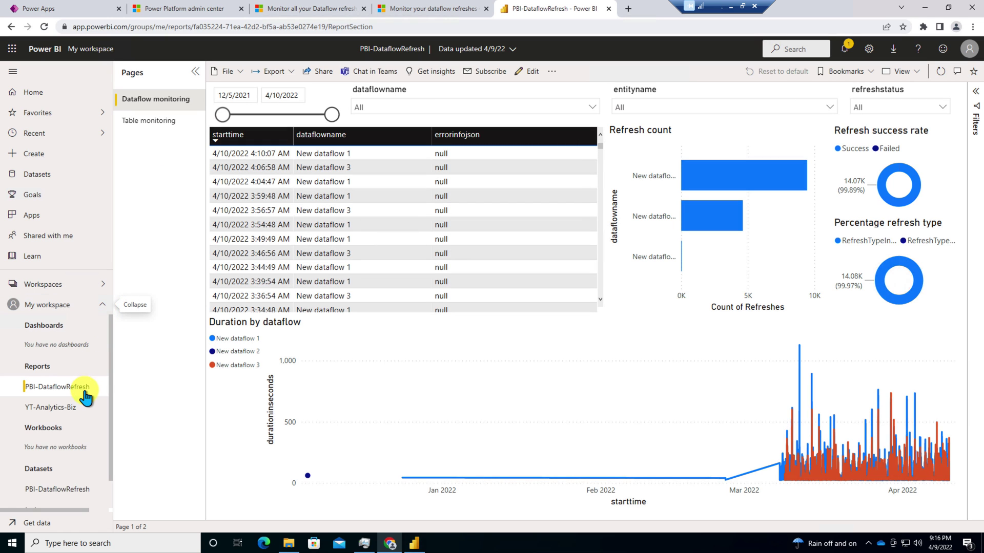
scroll(87, 405, "down", 1)
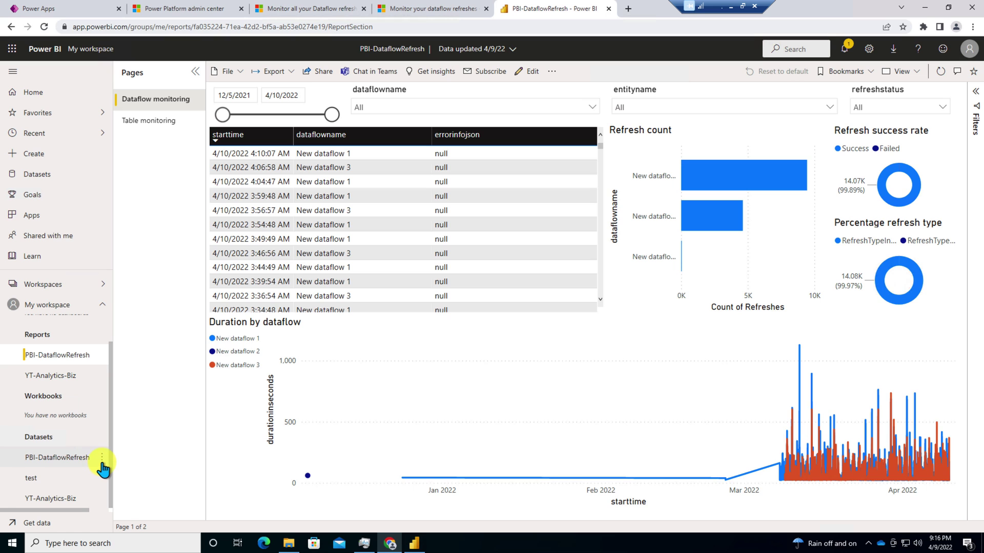
left_click(102, 458)
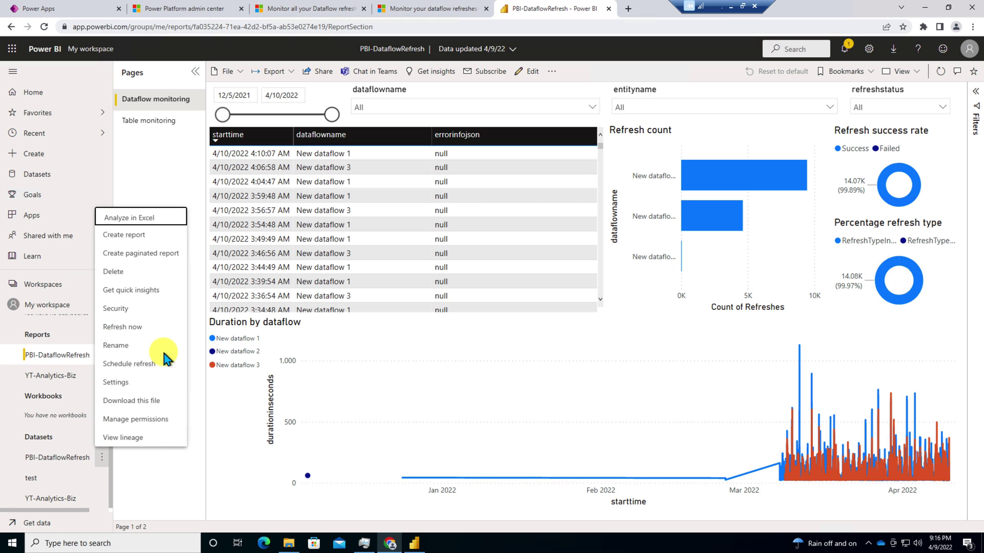
Edit the CommonDataService credentials to OAuth2 with Organizational privacy and sign in with the account
left_click(149, 364)
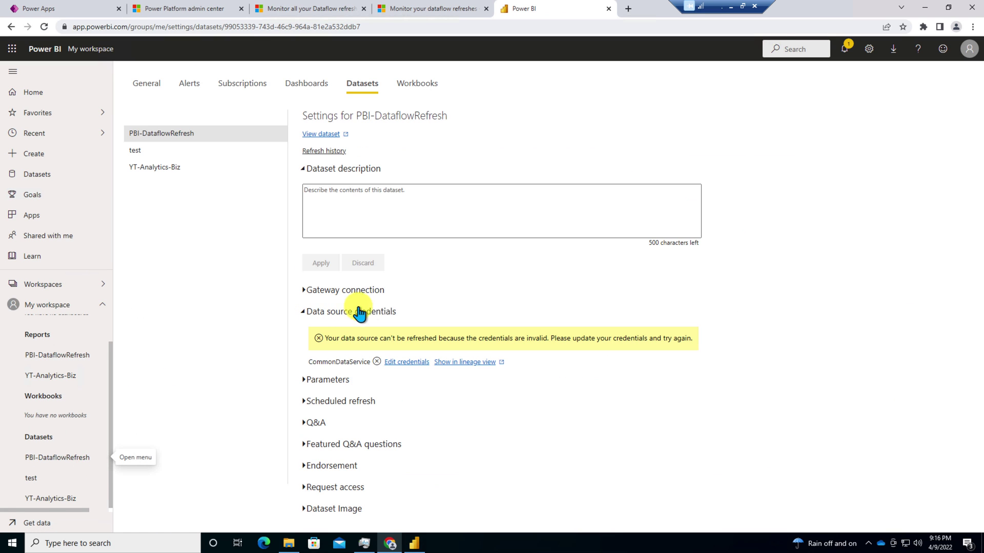
left_click(399, 365)
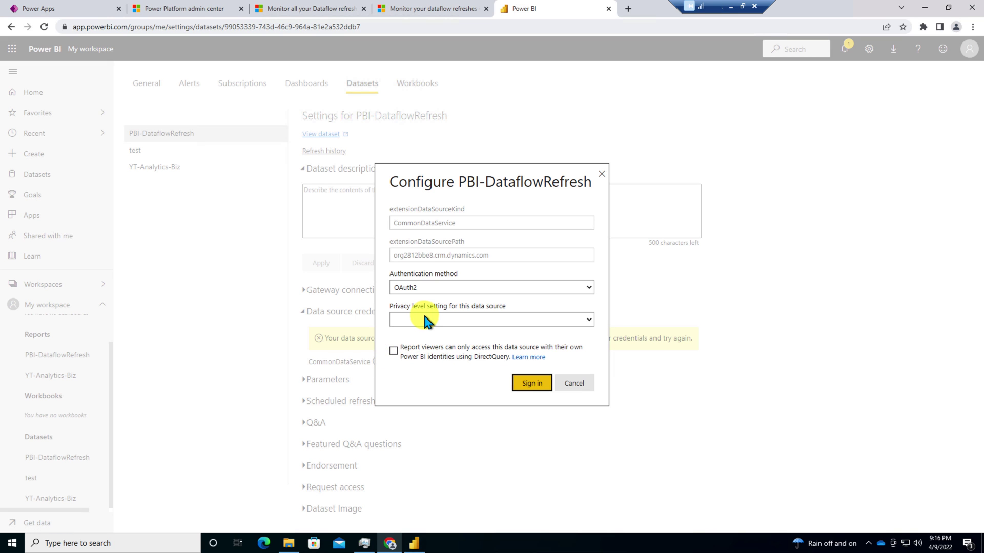
left_click(436, 287)
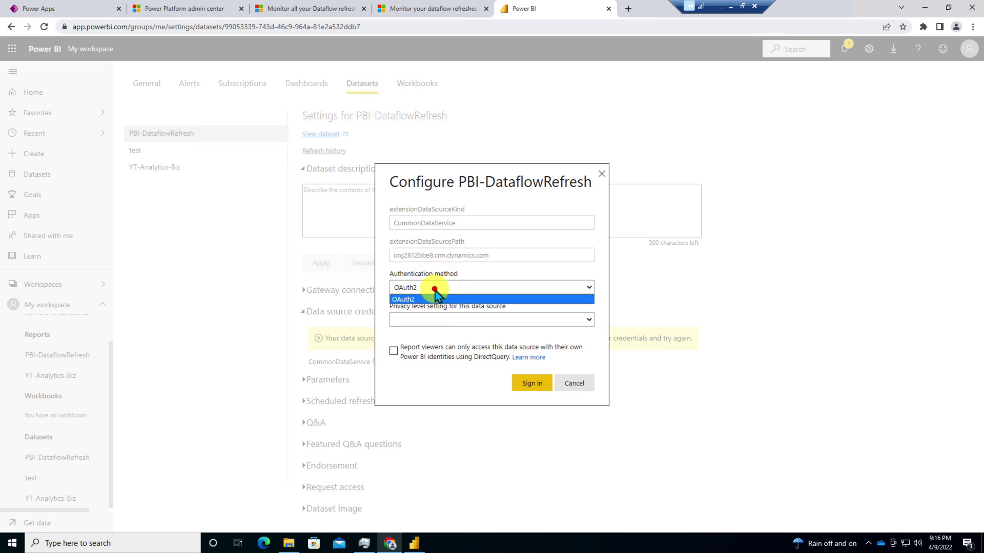
left_click(436, 288)
left_click(446, 318)
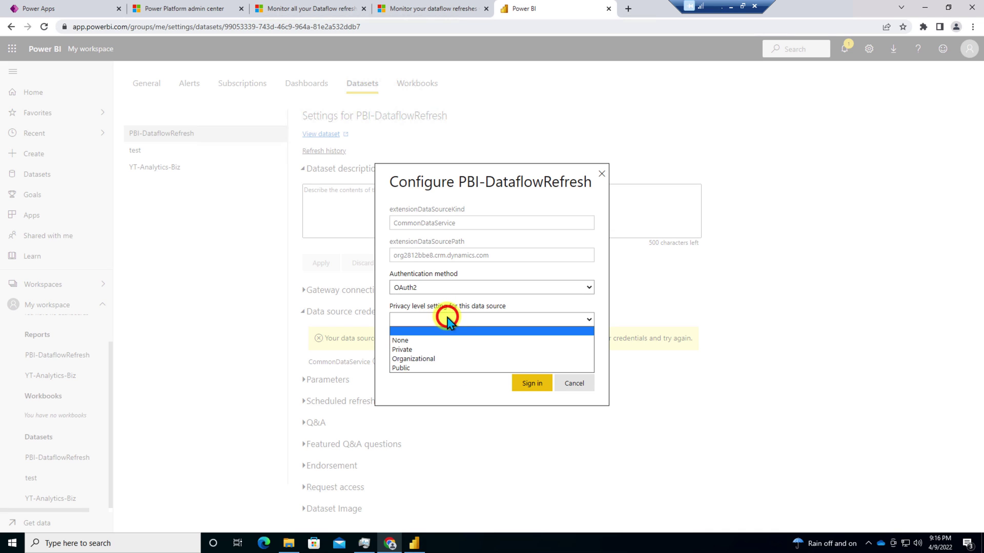
left_click(414, 358)
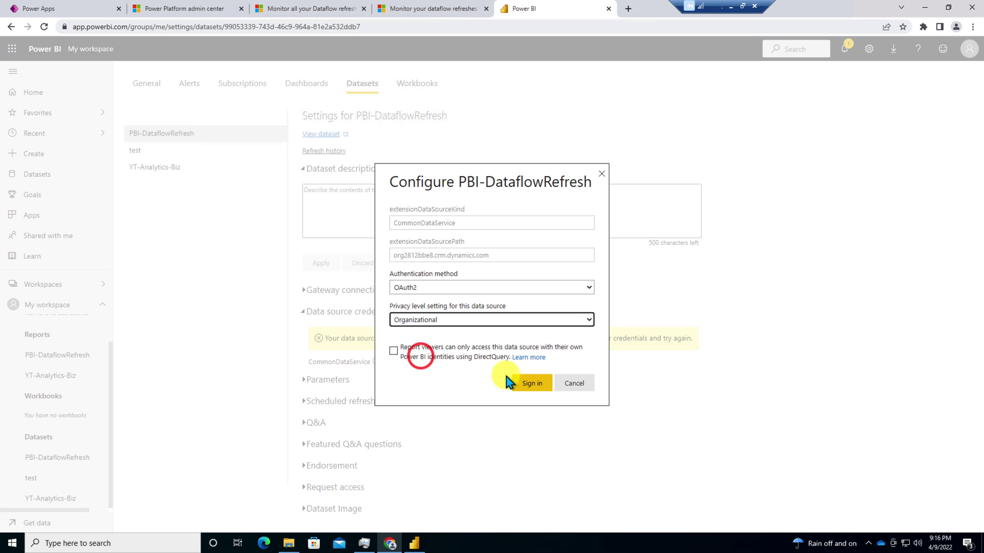
left_click(538, 389)
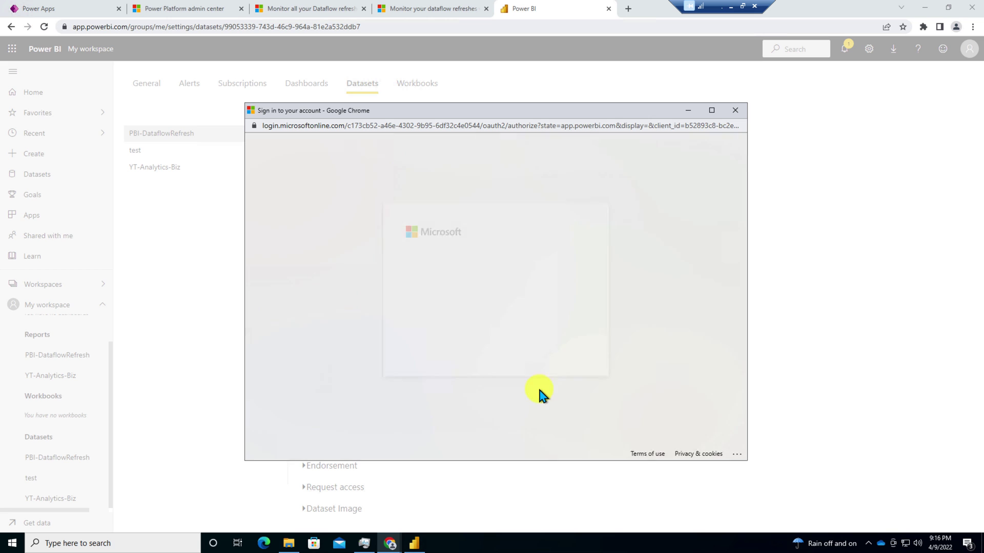
left_click(475, 285)
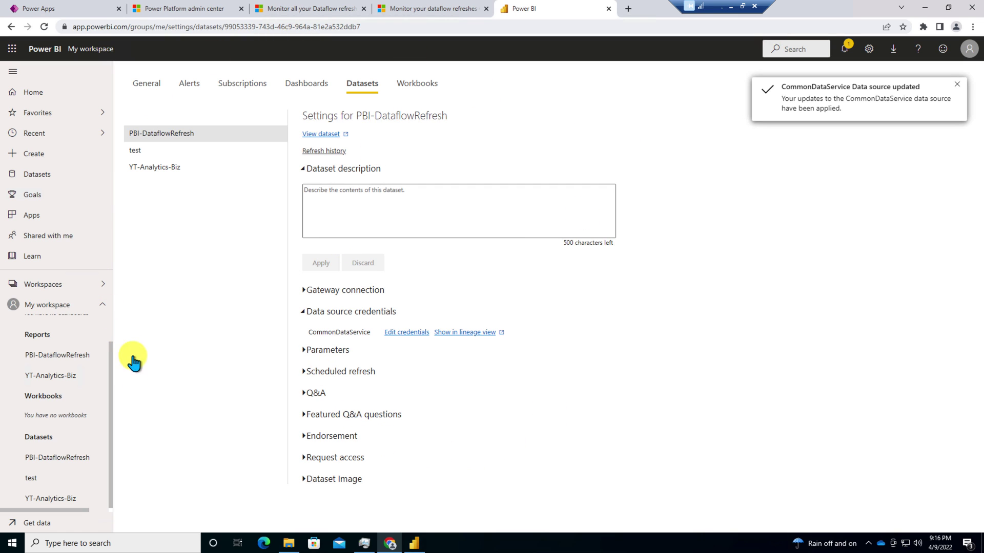
Expand the Scheduled refresh section of the PBI-DataflowRefresh dataset settings
scroll(63, 379, "up", 1)
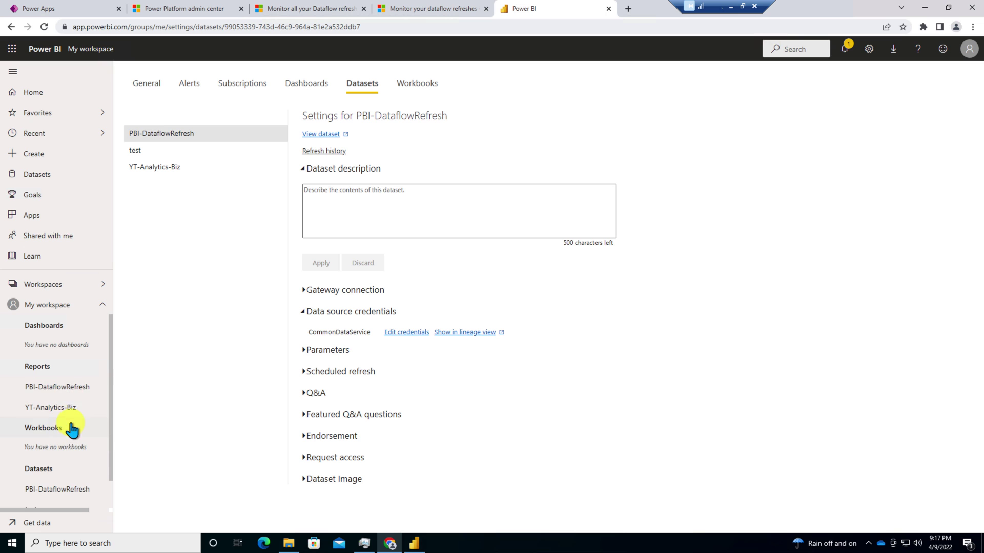
left_click(303, 371)
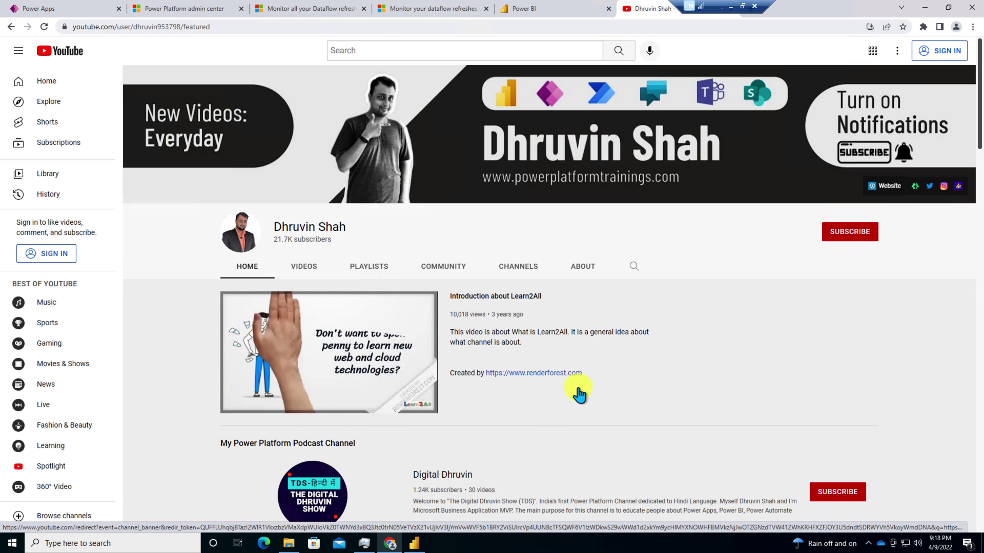
scroll(564, 384, "down", 3)
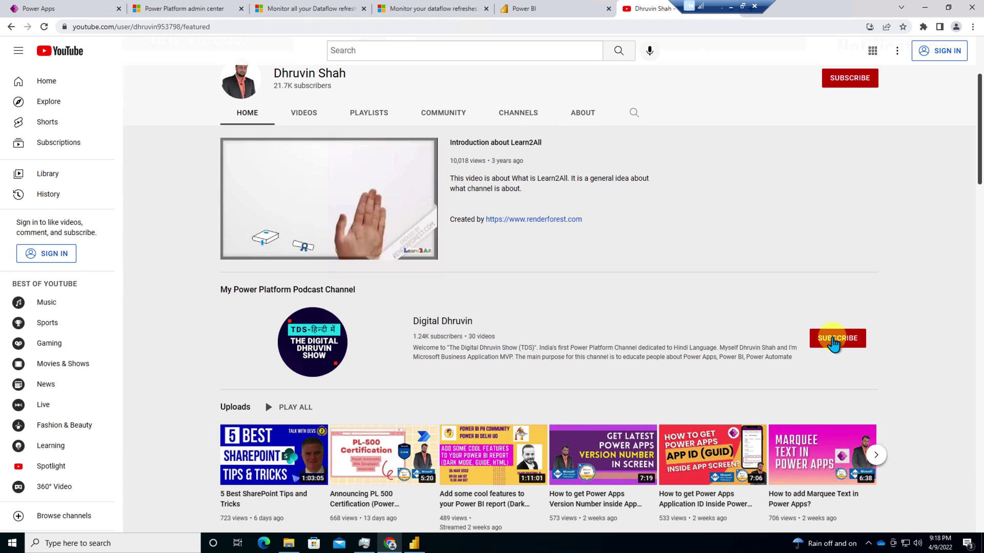
scroll(434, 323, "up", 3)
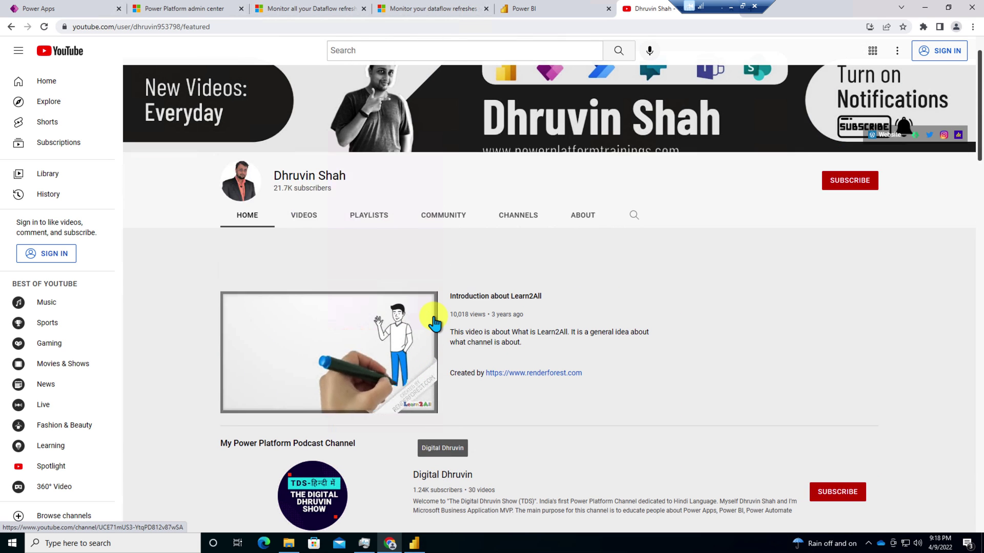